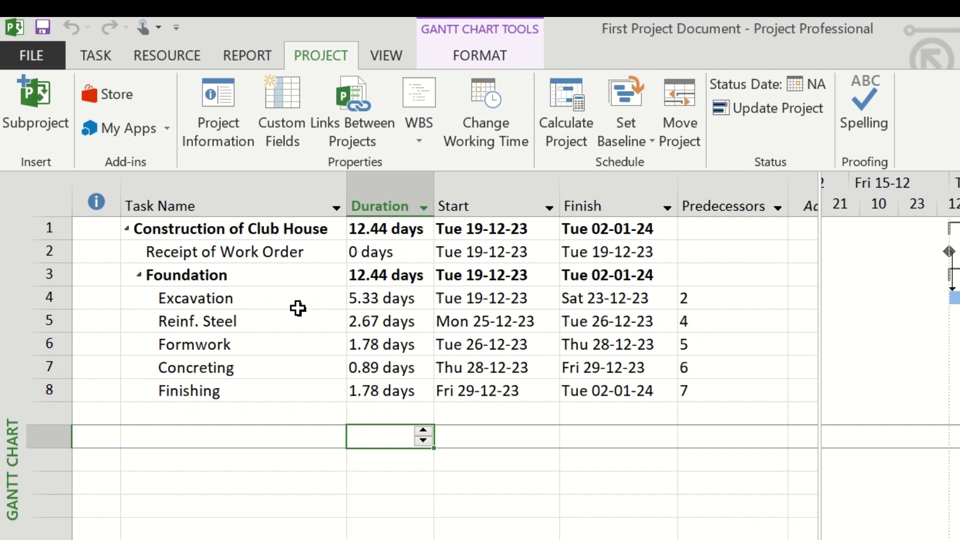
Step: Review the fractional durations of Excavation through Finishing, then open the Project Calendar's Change Working Time
{"action": "left_click", "coordinate": [360, 294]}
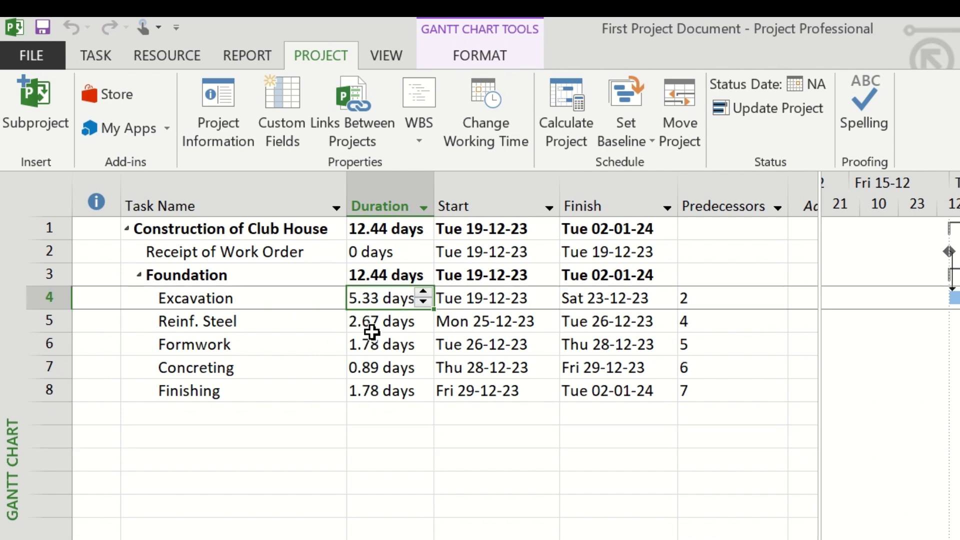
{"action": "left_click_drag", "start_coordinate": [372, 331], "coordinate": [375, 392]}
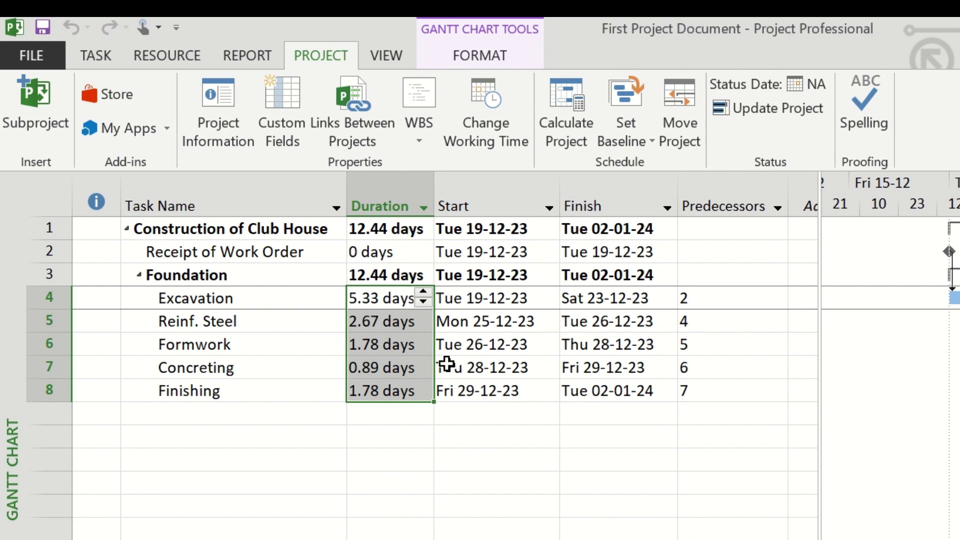
{"action": "left_click", "coordinate": [399, 369]}
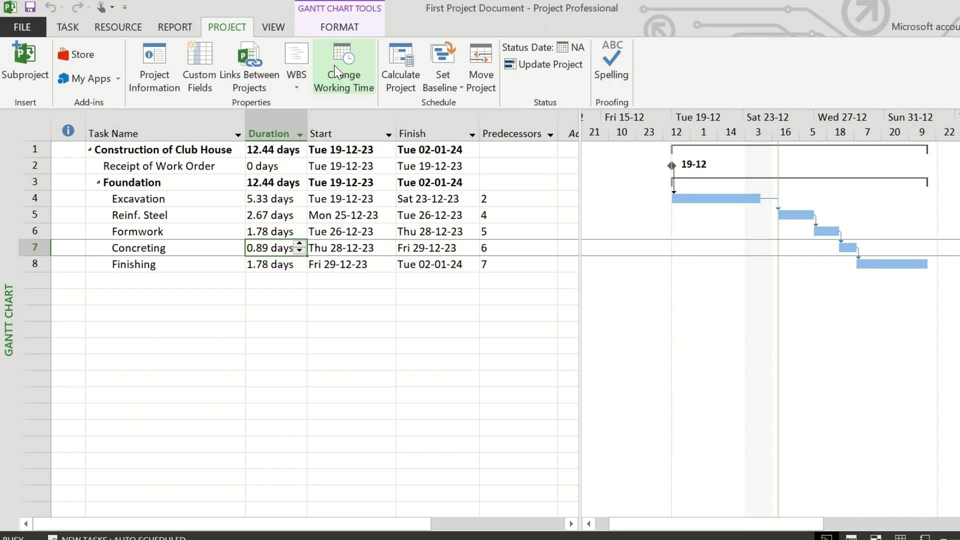
{"action": "left_click", "coordinate": [485, 104]}
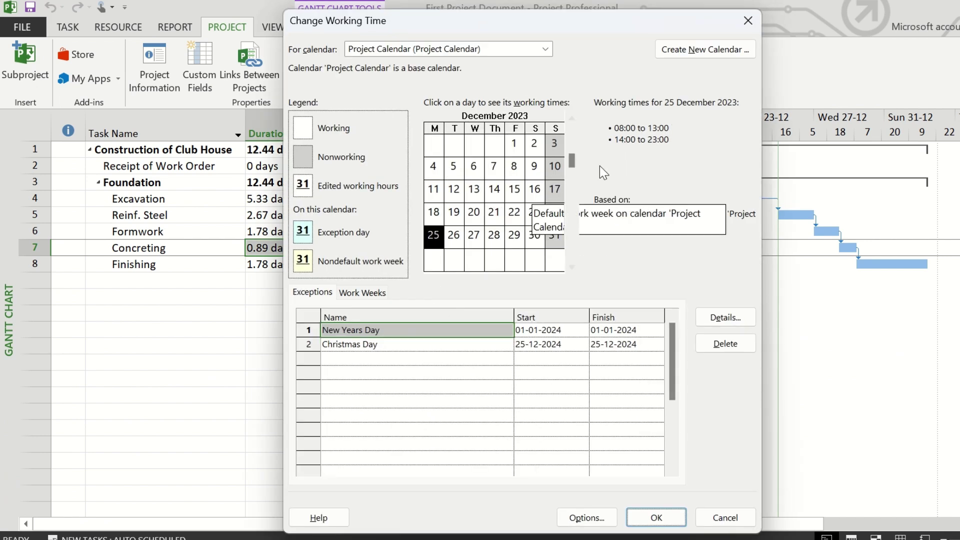
Step: Open the working-time details of the [Default] work week
{"action": "left_click", "coordinate": [359, 294]}
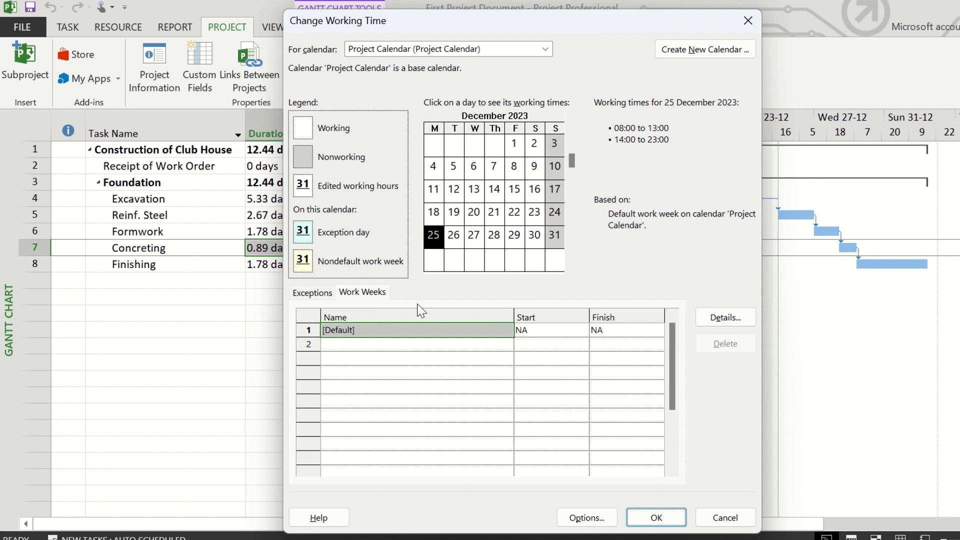
{"action": "left_click", "coordinate": [746, 325]}
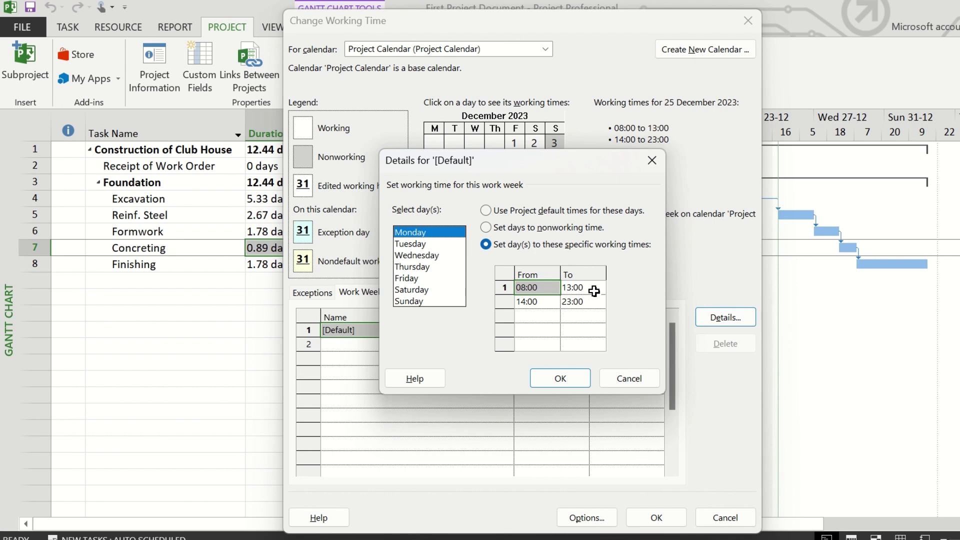
{"action": "left_click", "coordinate": [528, 302]}
{"action": "left_click", "coordinate": [603, 303]}
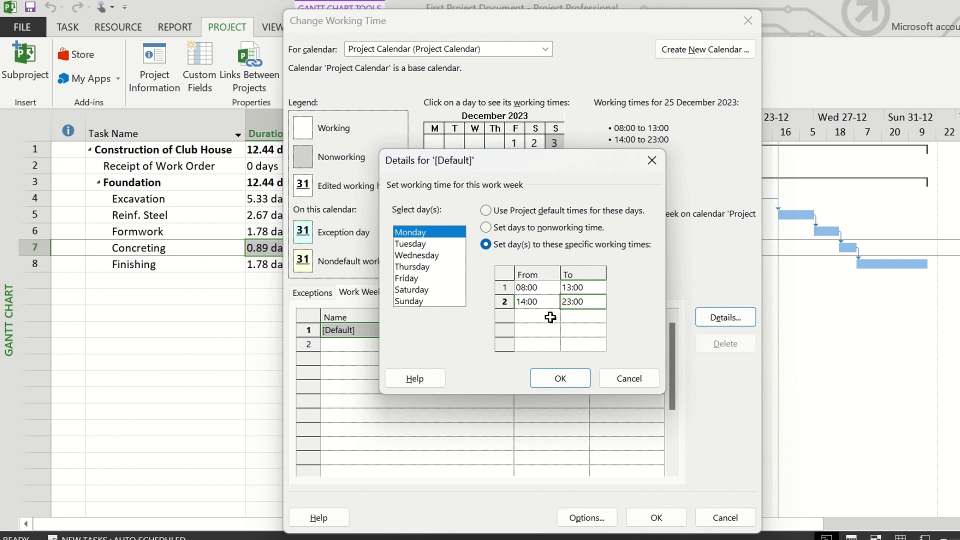
{"action": "left_click", "coordinate": [435, 245]}
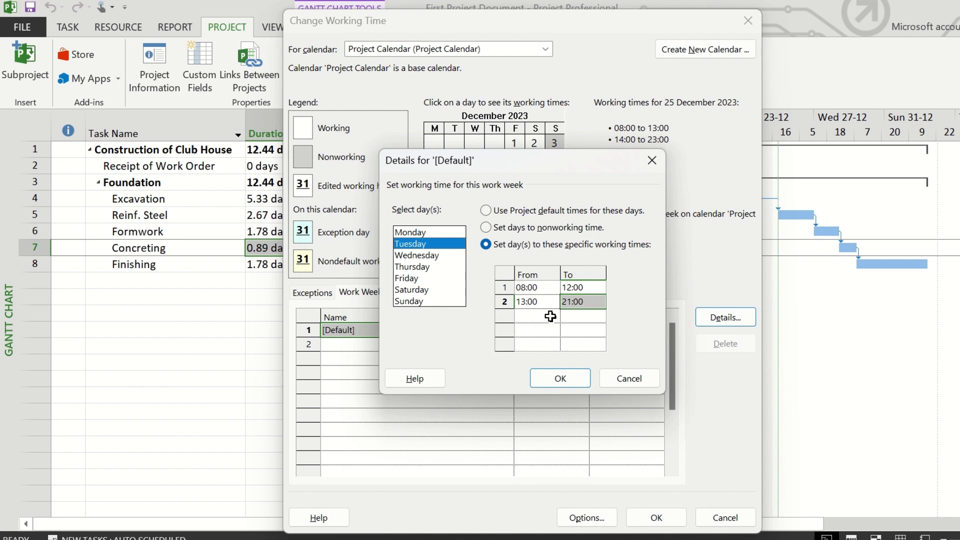
{"action": "left_click", "coordinate": [534, 302]}
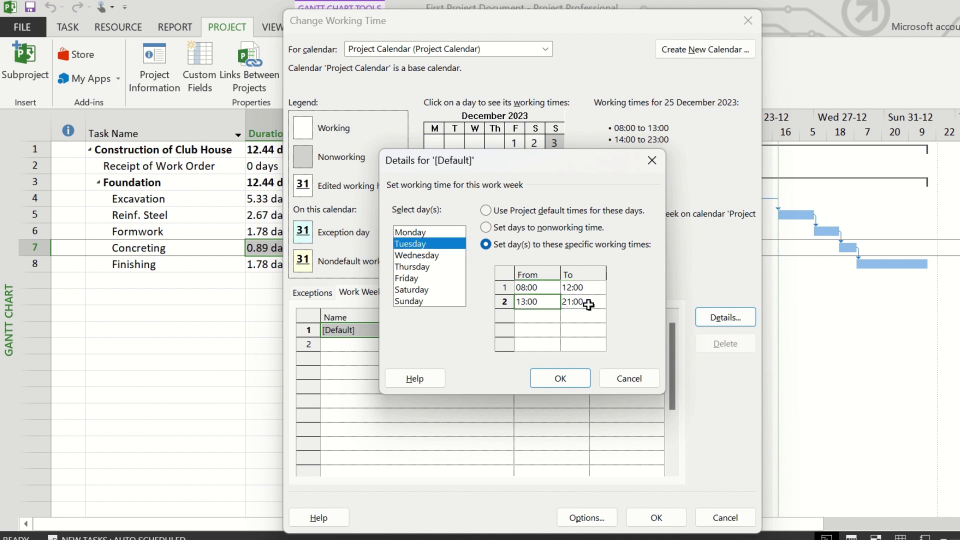
{"action": "left_click", "coordinate": [576, 303]}
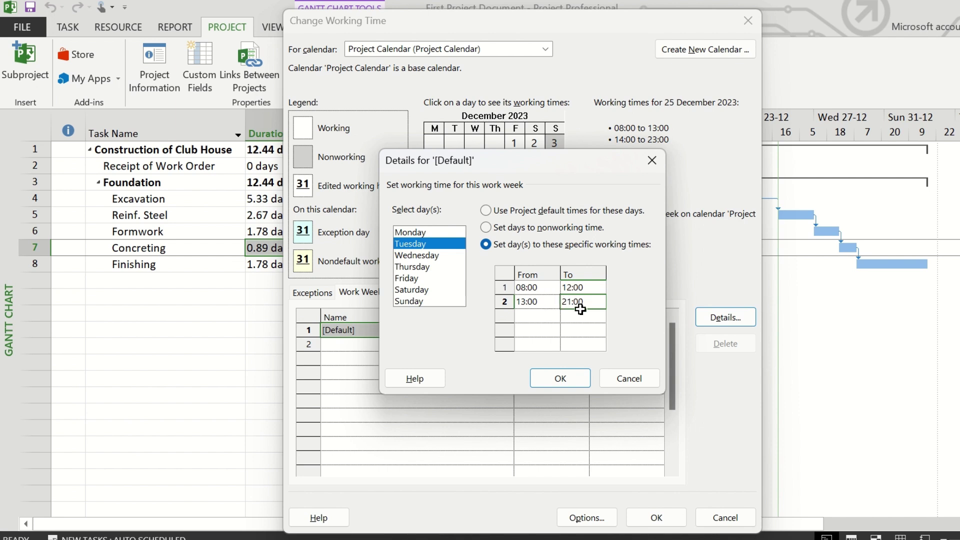
{"action": "left_click", "coordinate": [422, 255]}
{"action": "left_click", "coordinate": [429, 266]}
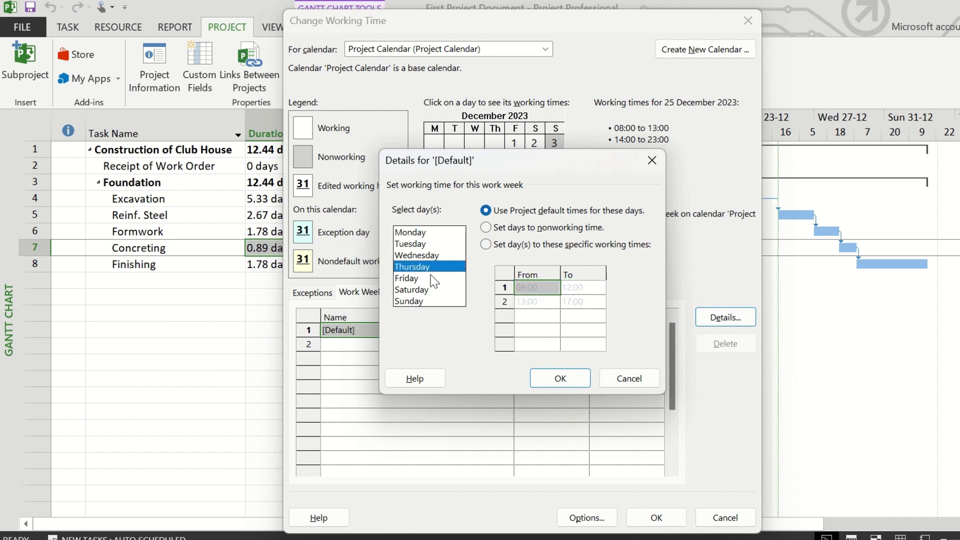
{"action": "left_click", "coordinate": [427, 278]}
{"action": "left_click", "coordinate": [427, 291]}
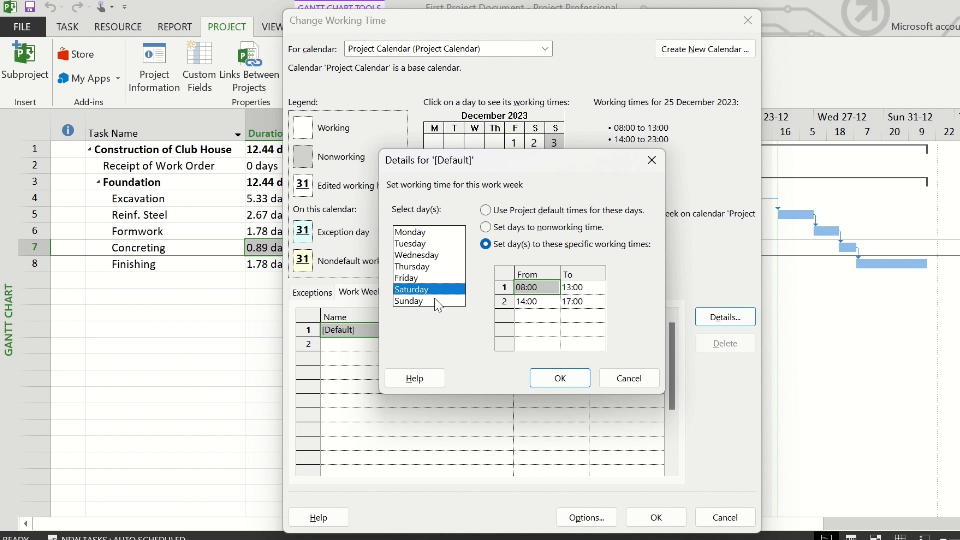
{"action": "left_click", "coordinate": [438, 301]}
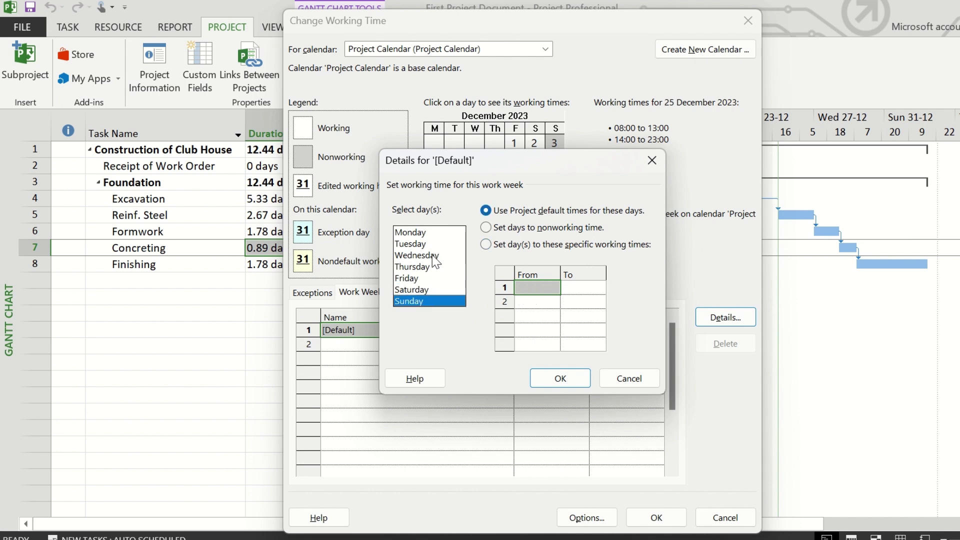
{"action": "left_click", "coordinate": [417, 233]}
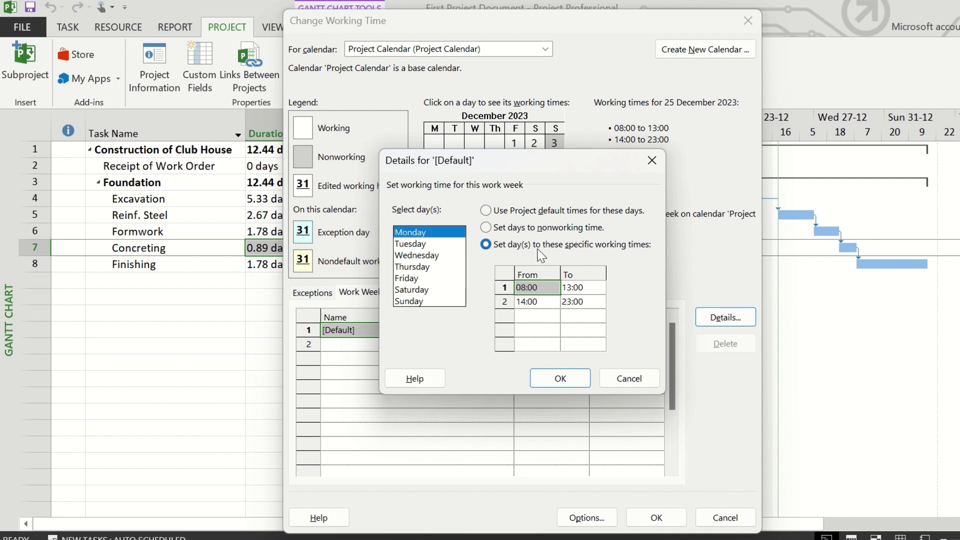
{"action": "left_click", "coordinate": [485, 244]}
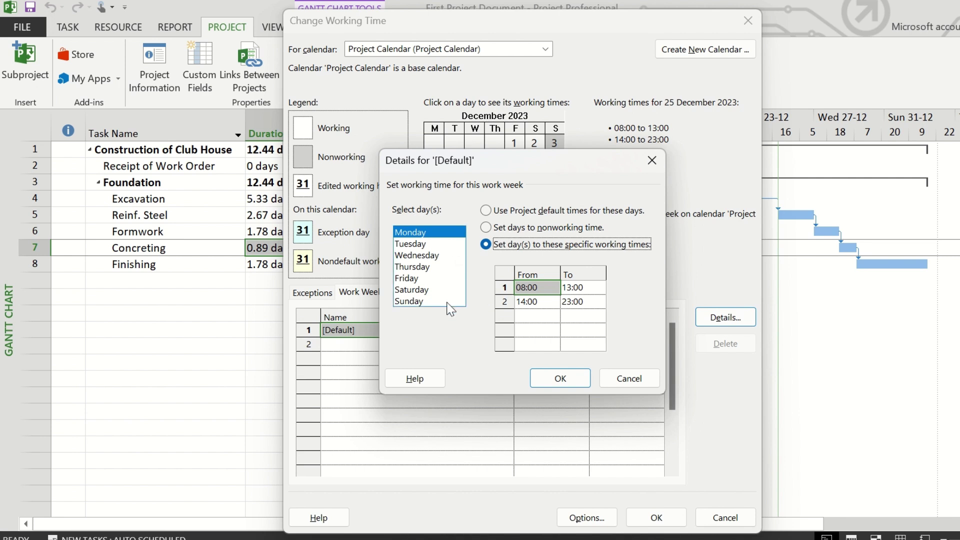
Step: Change Monday's afternoon end time from 23:00 to 21:00
{"action": "key", "text": "Tab"}
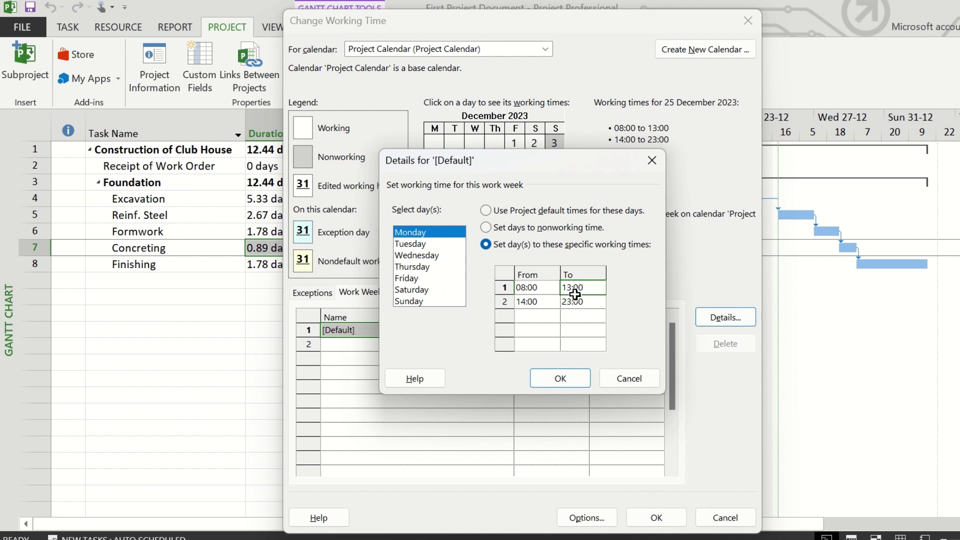
{"action": "left_click", "coordinate": [537, 304]}
{"action": "left_click", "coordinate": [573, 302]}
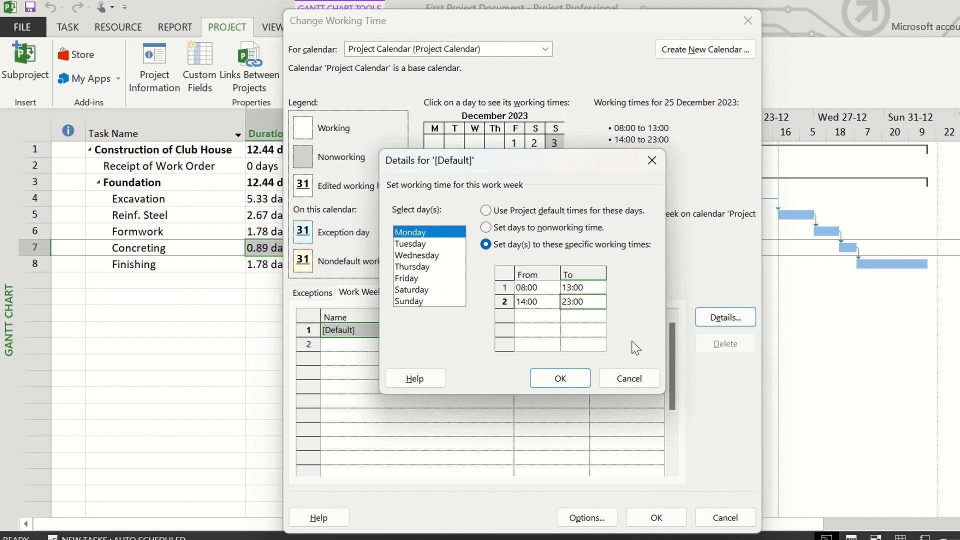
{"action": "type", "text": "21:00"}
{"action": "left_click", "coordinate": [547, 330]}
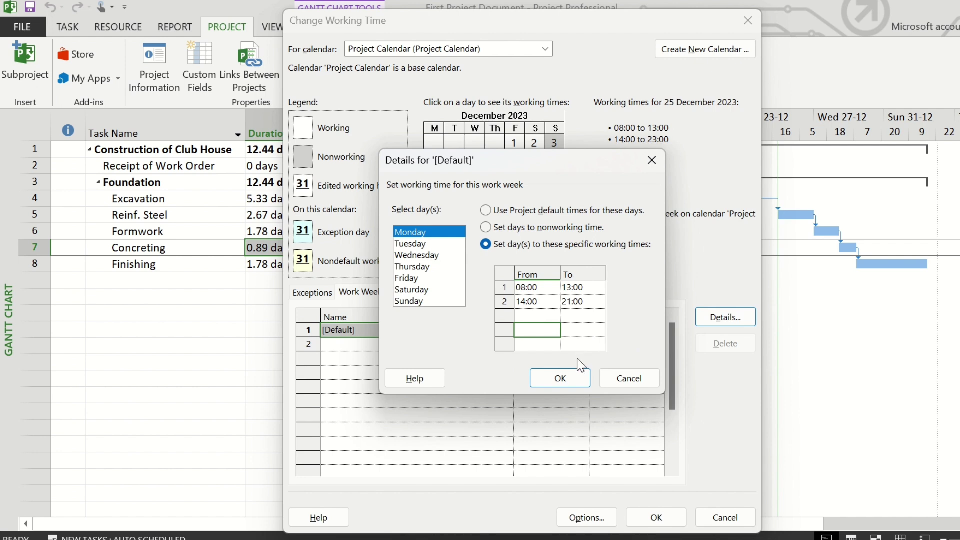
Step: Set Tuesday's morning to end at 13:00 and afternoon to start at 14:00
{"action": "left_click", "coordinate": [427, 245]}
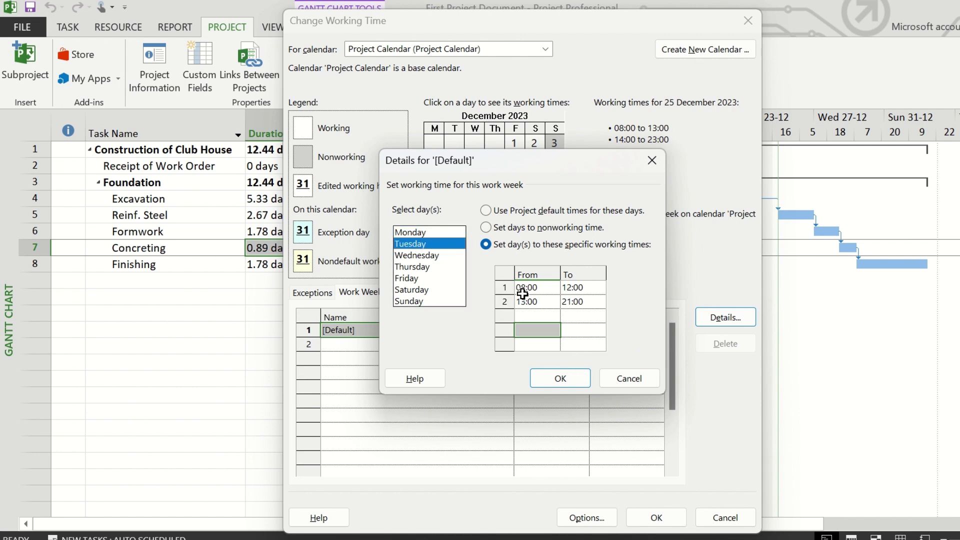
{"action": "type", "text": "13"}
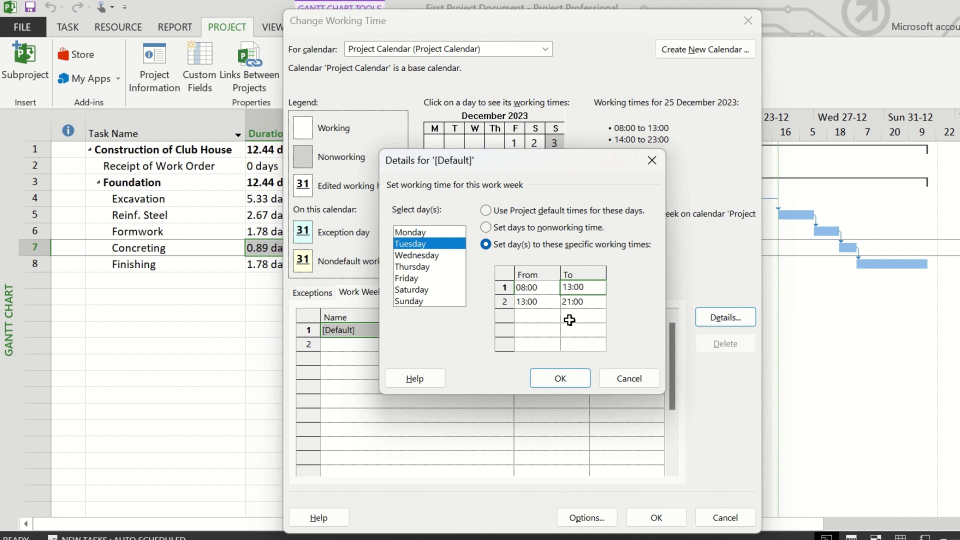
{"action": "left_click", "coordinate": [531, 300]}
{"action": "type", "text": "14:"}
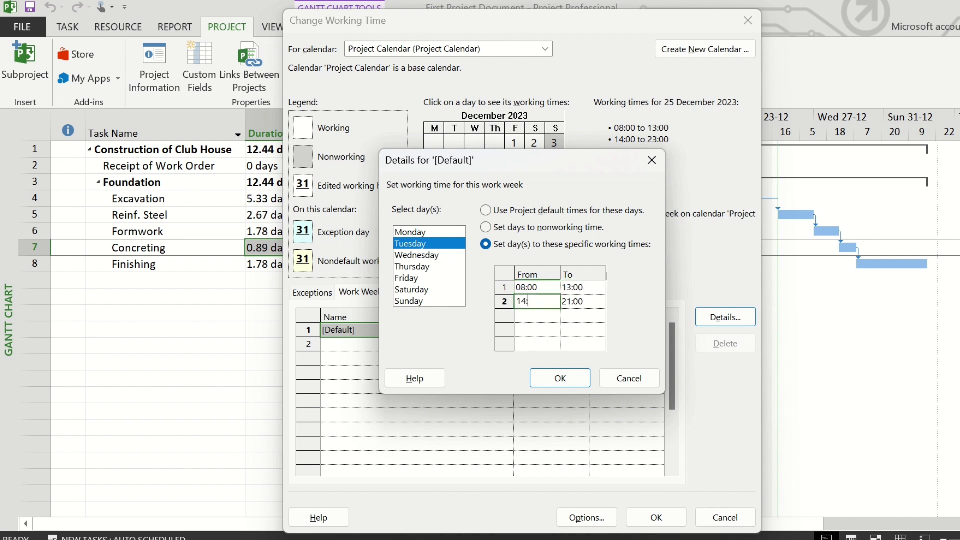
{"action": "type", "text": "00"}
{"action": "left_click", "coordinate": [582, 325]}
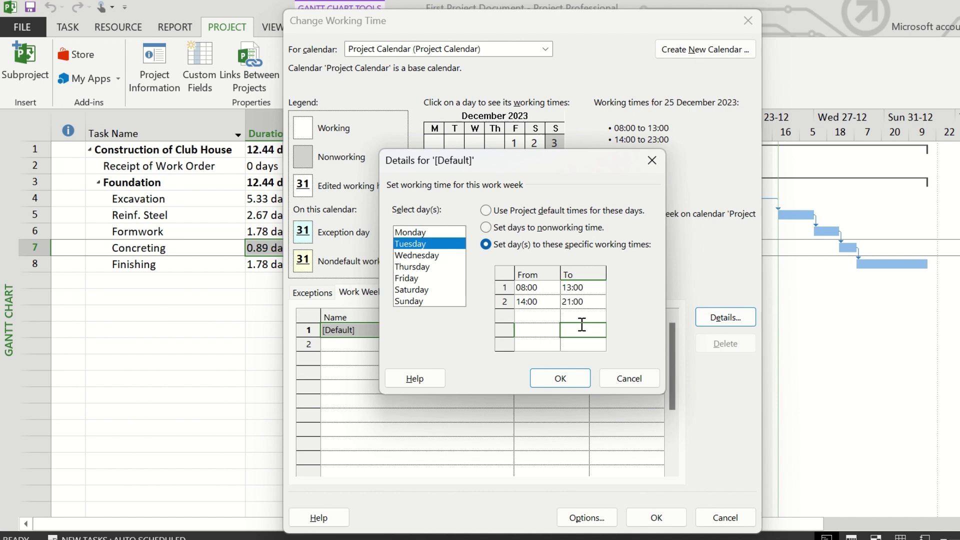
Step: Give Wednesday a 13:00 morning end and a 14:00 afternoon start
{"action": "left_click", "coordinate": [438, 255]}
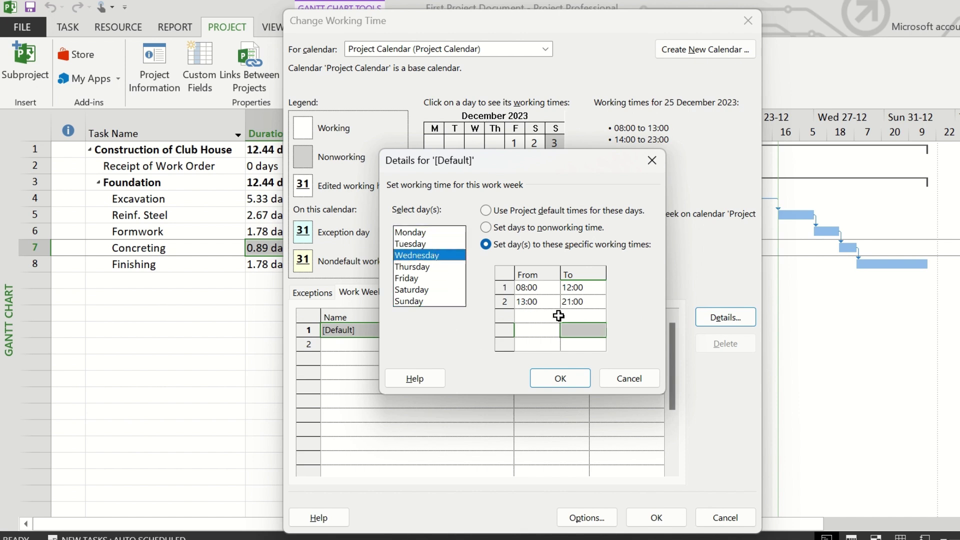
{"action": "left_click", "coordinate": [572, 288]}
{"action": "type", "text": "13"}
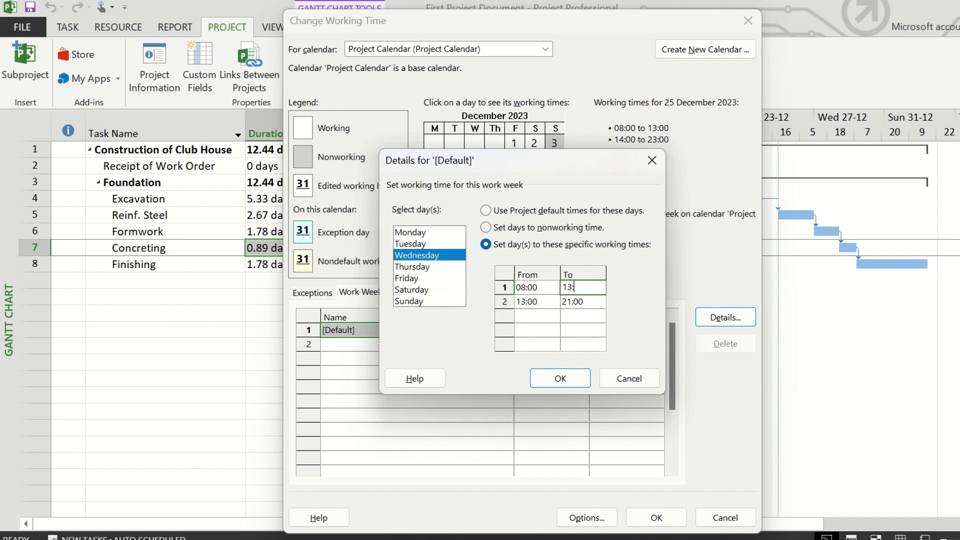
{"action": "left_click", "coordinate": [520, 302]}
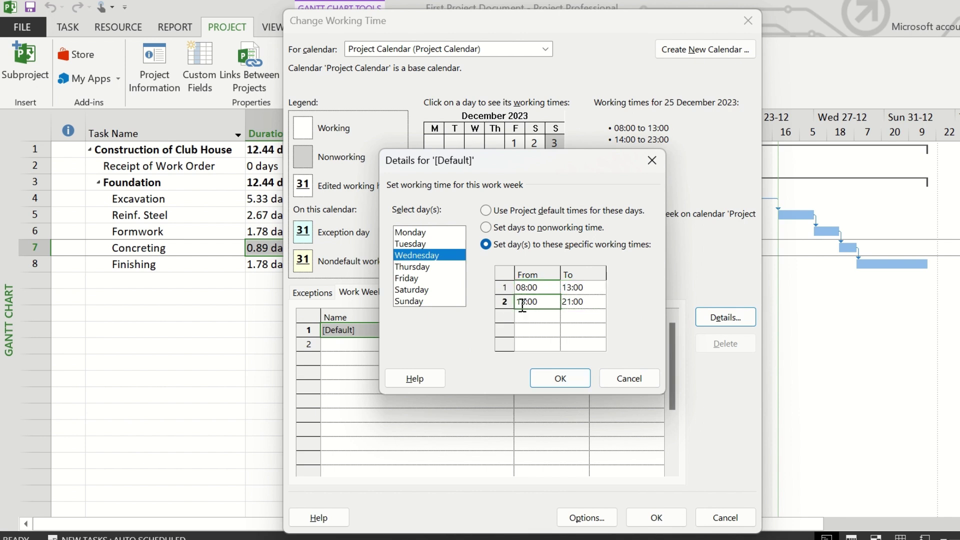
{"action": "type", "text": "14:00"}
{"action": "left_click", "coordinate": [565, 317]}
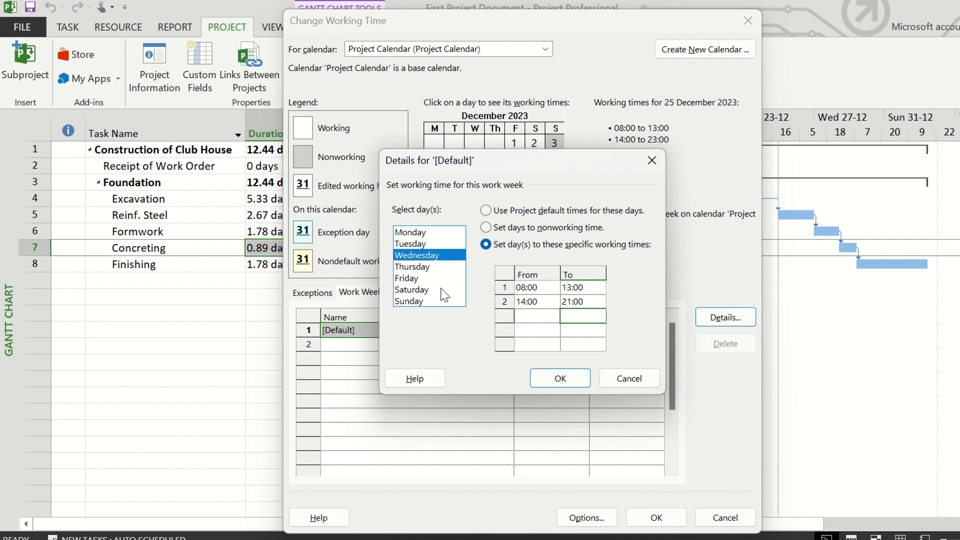
Step: Give Thursday specific working times of 08:00–13:00 and 14:00–21:00
{"action": "left_click", "coordinate": [433, 266]}
{"action": "left_click", "coordinate": [533, 248]}
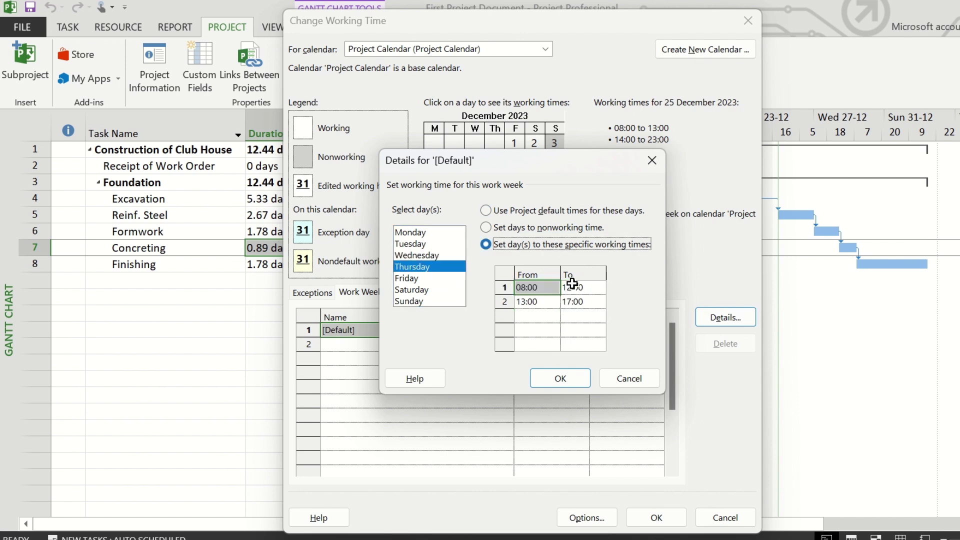
{"action": "left_click", "coordinate": [572, 287]}
{"action": "type", "text": "13:"}
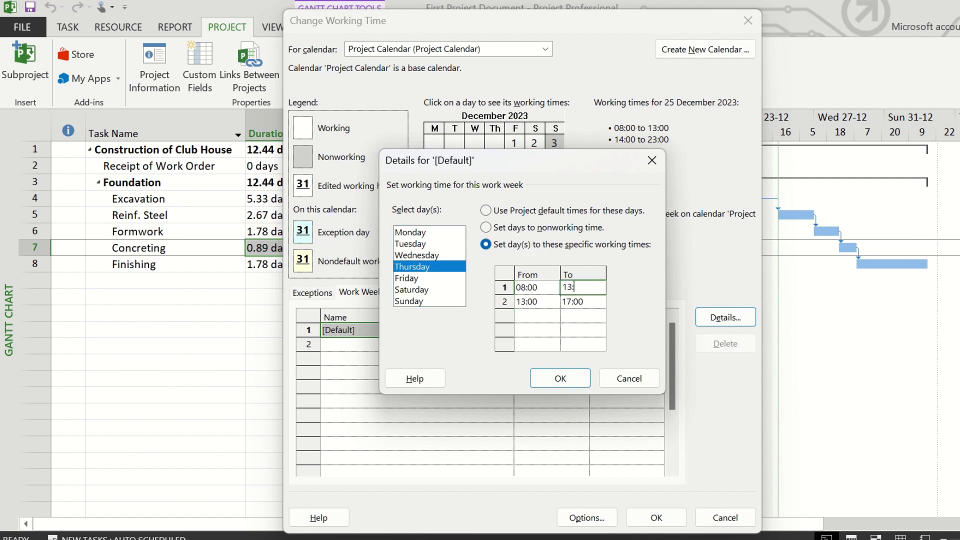
{"action": "type", "text": "00"}
{"action": "left_click", "coordinate": [538, 301]}
{"action": "key", "text": "Delete"}
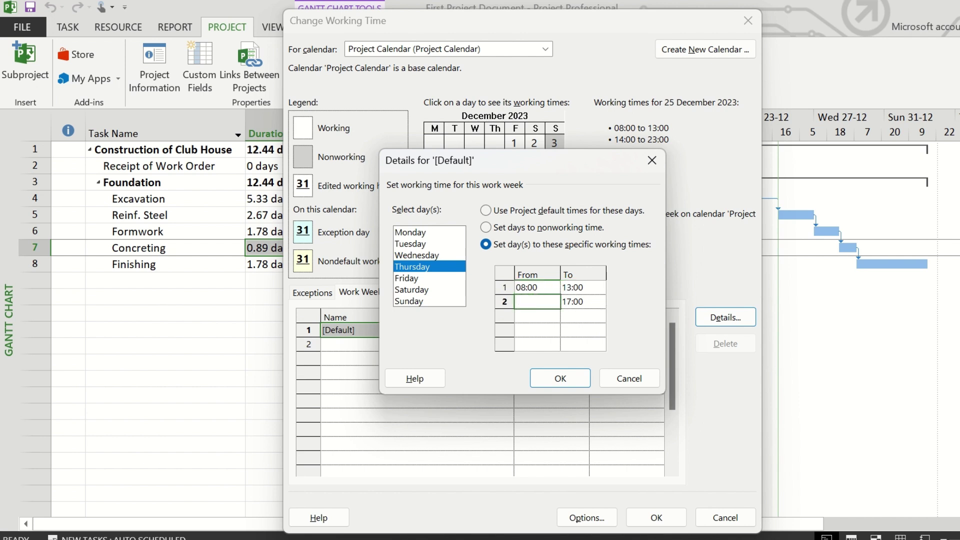
{"action": "type", "text": "14:00"}
{"action": "key", "text": "Tab"}
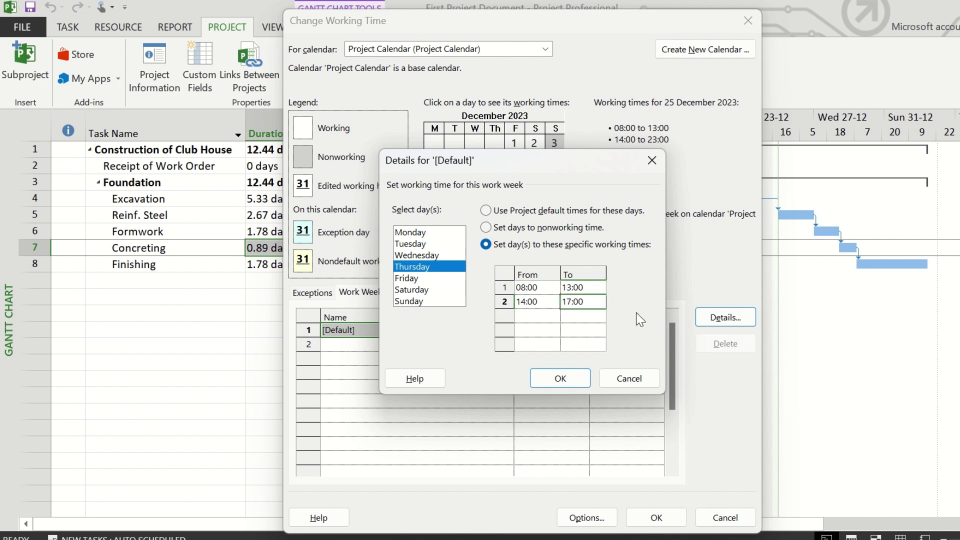
{"action": "type", "text": "21:00"}
{"action": "left_click", "coordinate": [570, 329]}
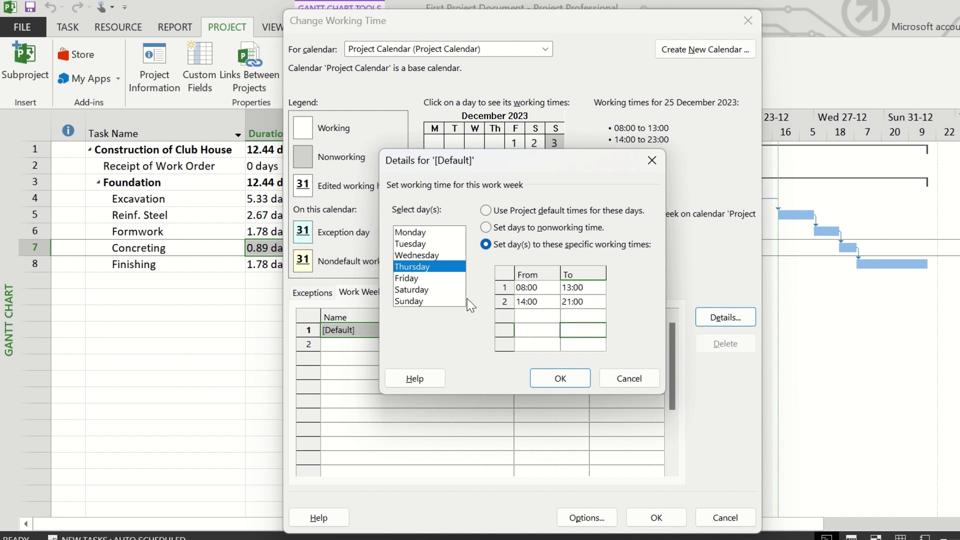
Step: Give Friday specific working times of 08:00–13:00 and 14:00–21:00
{"action": "left_click", "coordinate": [431, 278]}
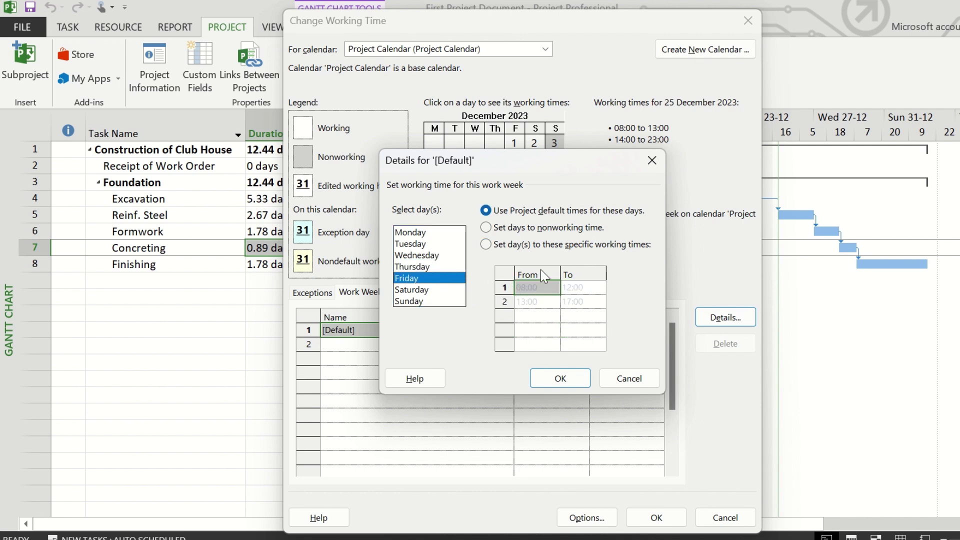
{"action": "left_click", "coordinate": [538, 244]}
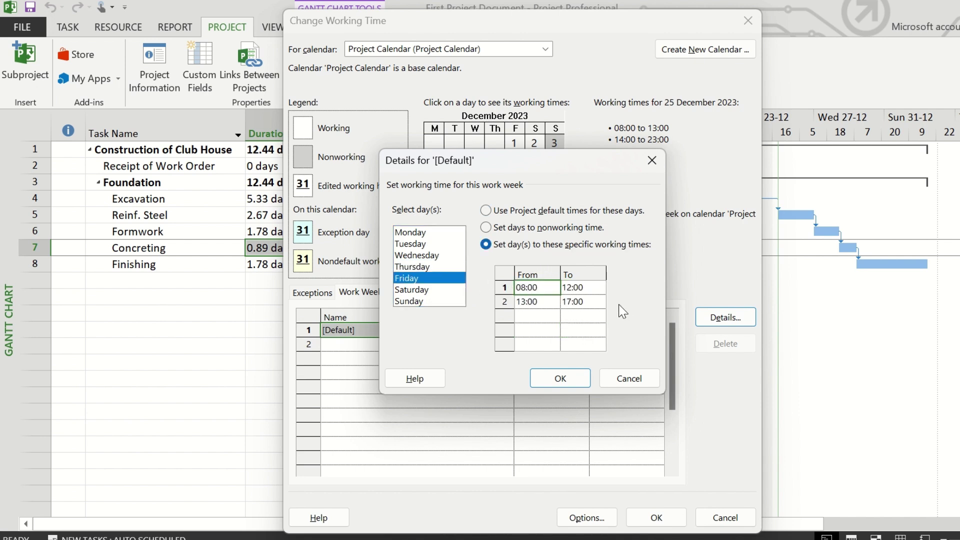
{"action": "left_click", "coordinate": [580, 287]}
{"action": "type", "text": "13:00"}
{"action": "key", "text": "Tab"}
{"action": "type", "text": "14:00"}
{"action": "key", "text": "Tab"}
{"action": "type", "text": "21"}
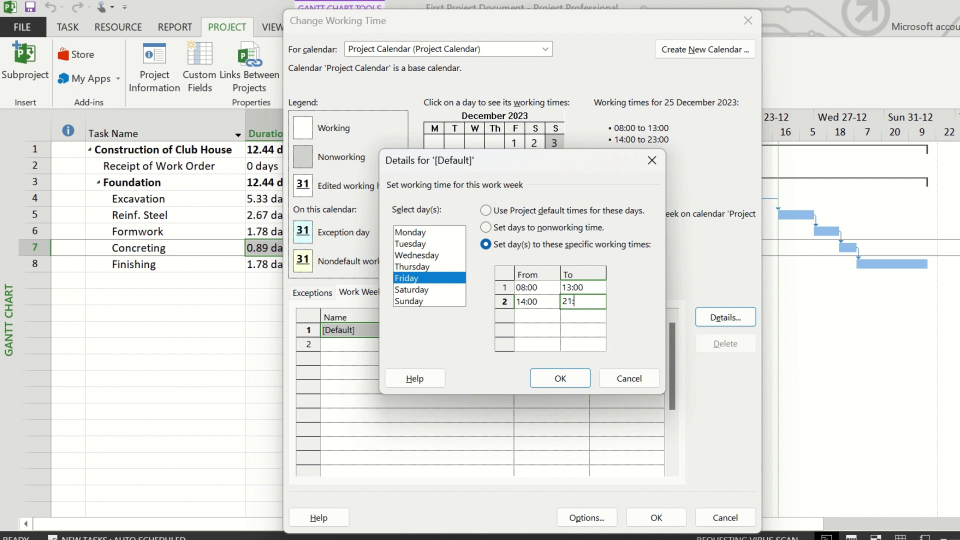
{"action": "type", "text": ":00"}
{"action": "left_click", "coordinate": [534, 316]}
Step: Adjust Saturday's afternoon end time, make Sunday nonworking, and confirm the work week
{"action": "left_click", "coordinate": [425, 289]}
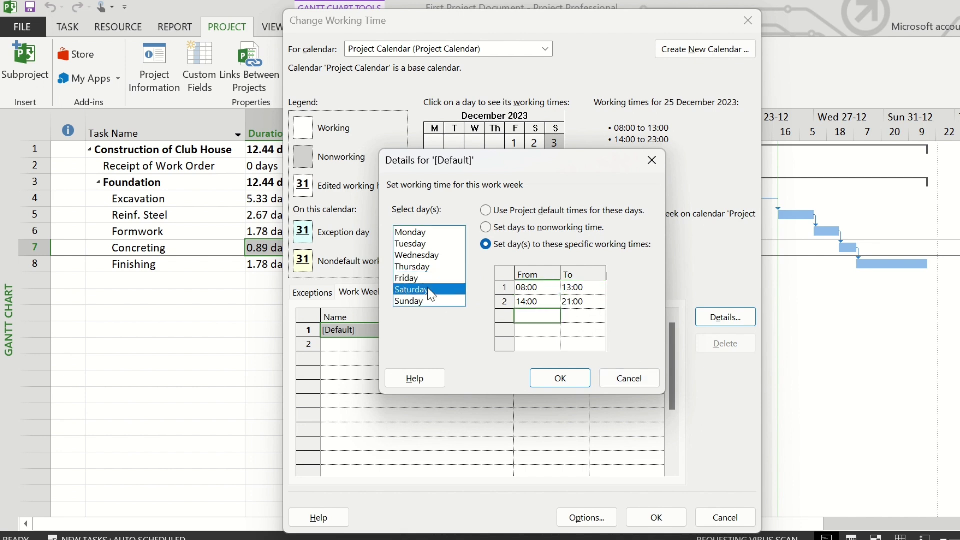
{"action": "left_click", "coordinate": [572, 301]}
{"action": "type", "text": "21:00"}
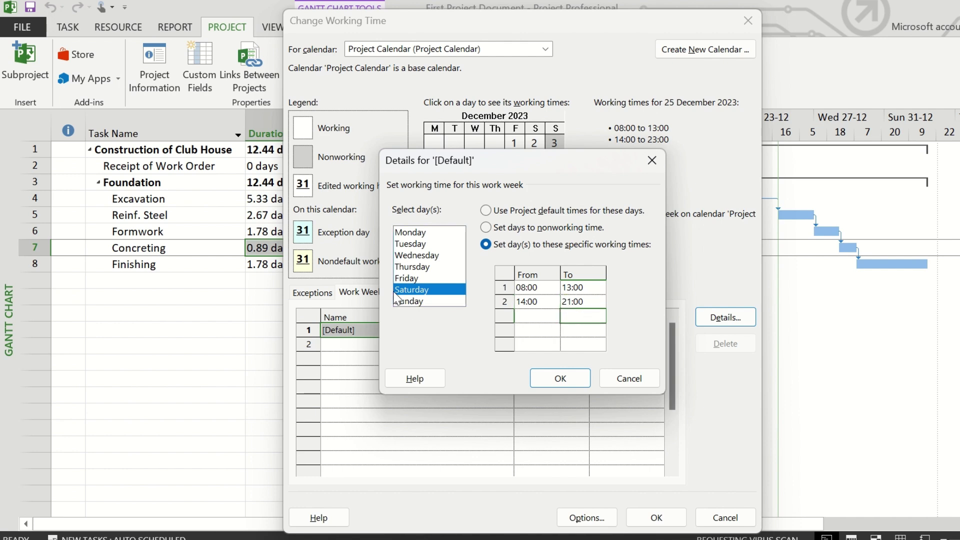
{"action": "left_click", "coordinate": [421, 301]}
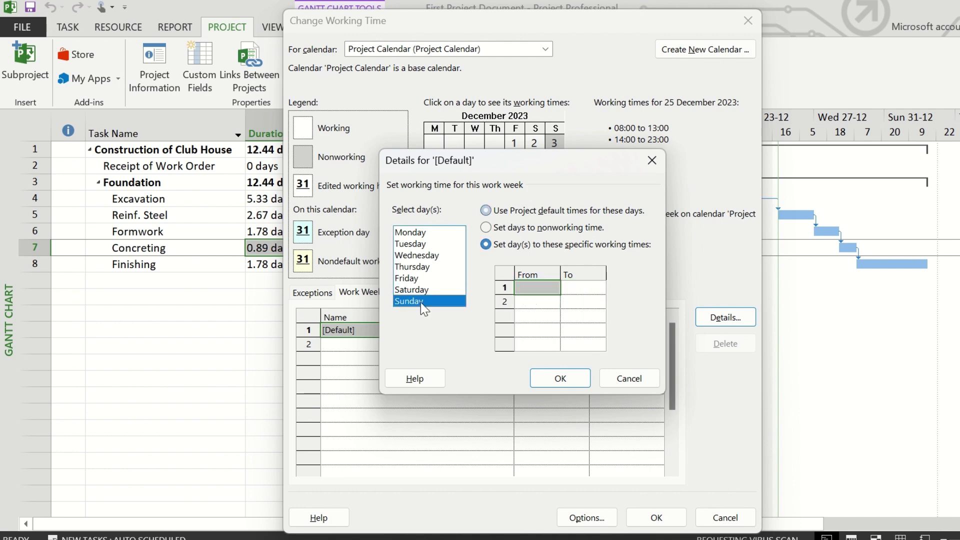
{"action": "left_click", "coordinate": [568, 232]}
{"action": "left_click", "coordinate": [558, 383]}
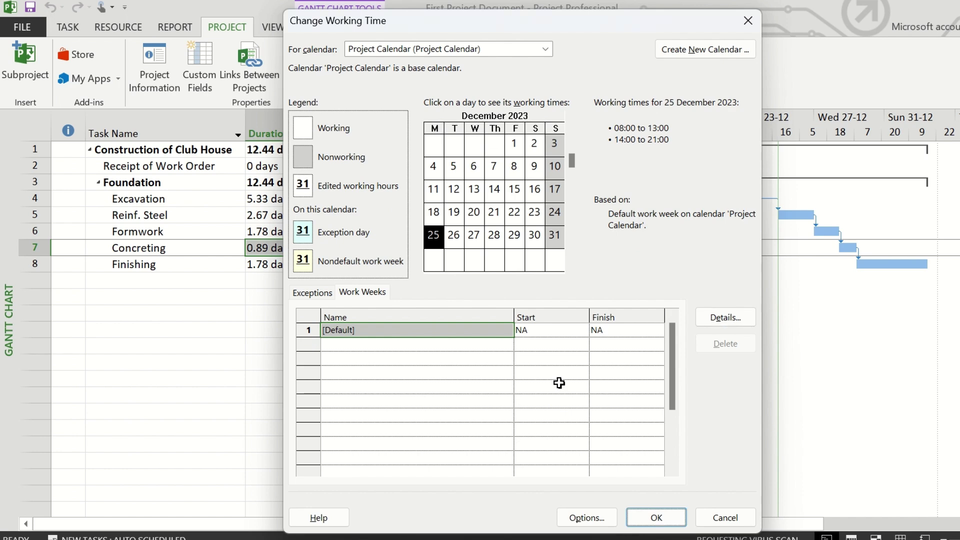
Step: Apply the revised calendar and return to the Gantt chart, now finishing Fri 29-12-23
{"action": "left_click", "coordinate": [652, 518]}
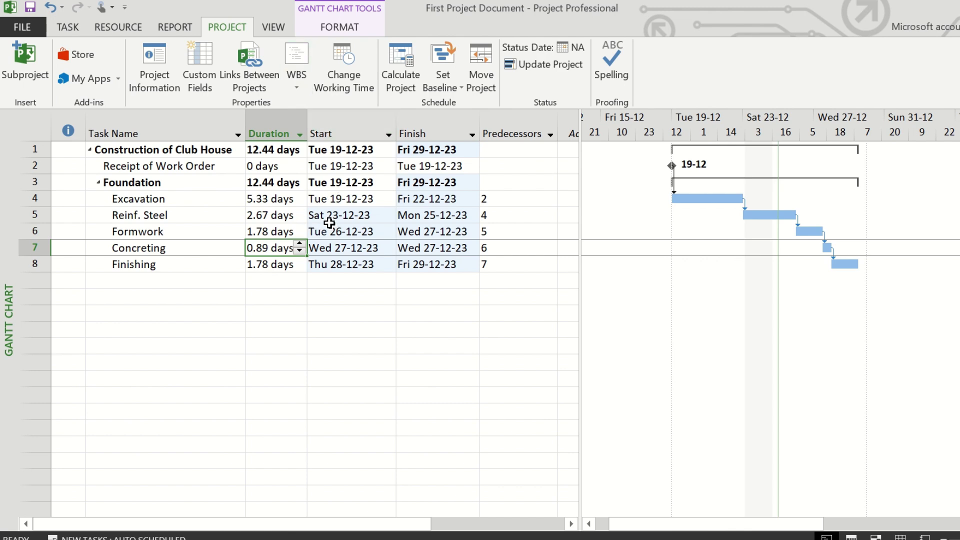
Step: In Project Options' Schedule settings, raise Hours per day from 9 to 12
{"action": "left_click", "coordinate": [40, 28]}
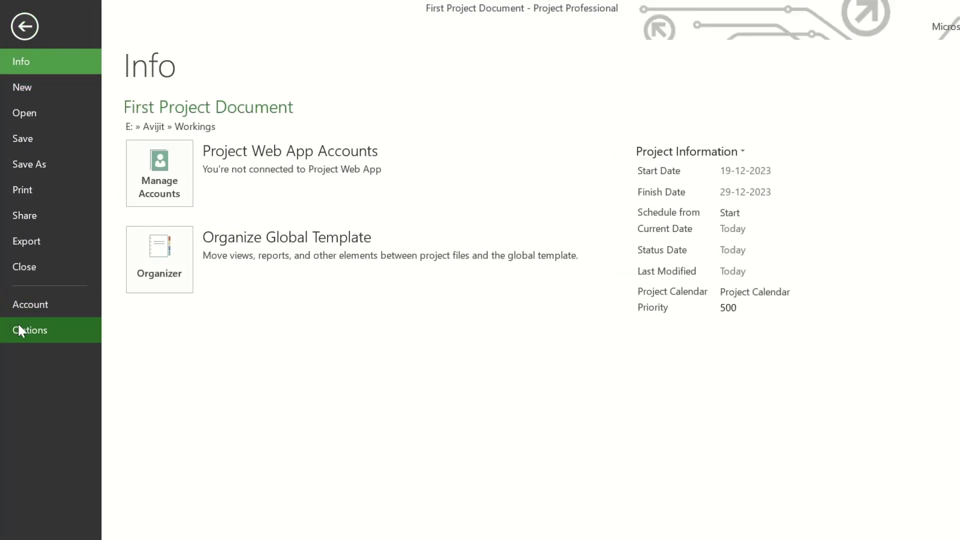
{"action": "left_click", "coordinate": [17, 327]}
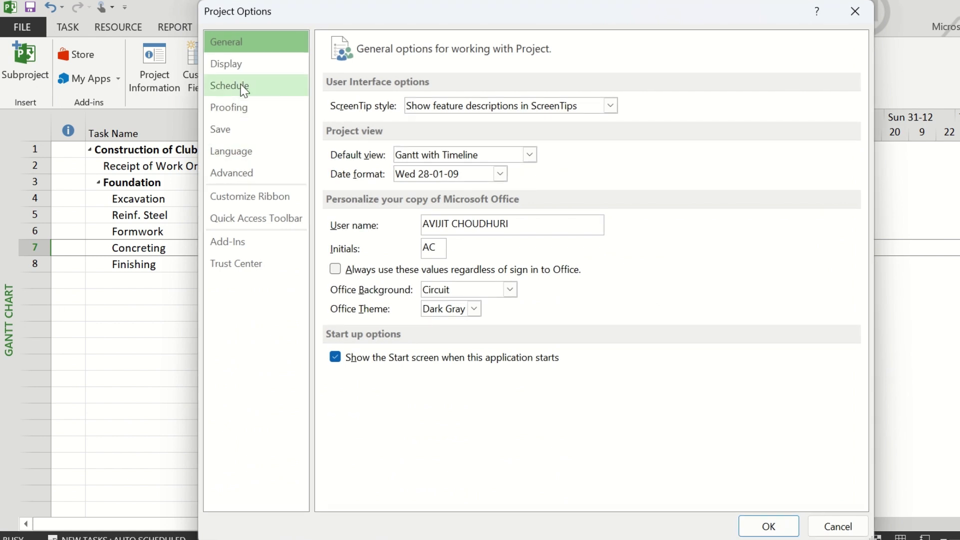
{"action": "left_click", "coordinate": [243, 89]}
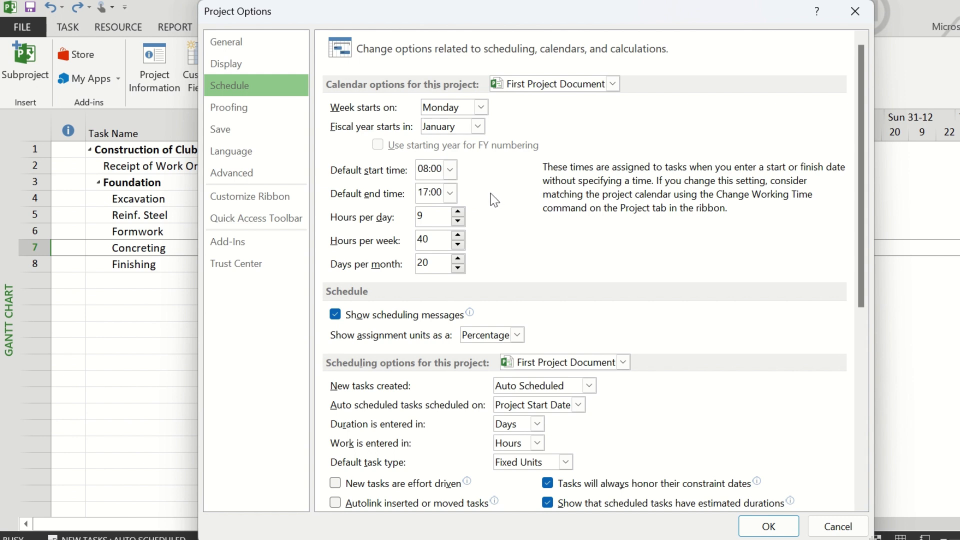
{"action": "left_click", "coordinate": [458, 212]}
{"action": "left_click", "coordinate": [458, 212]}
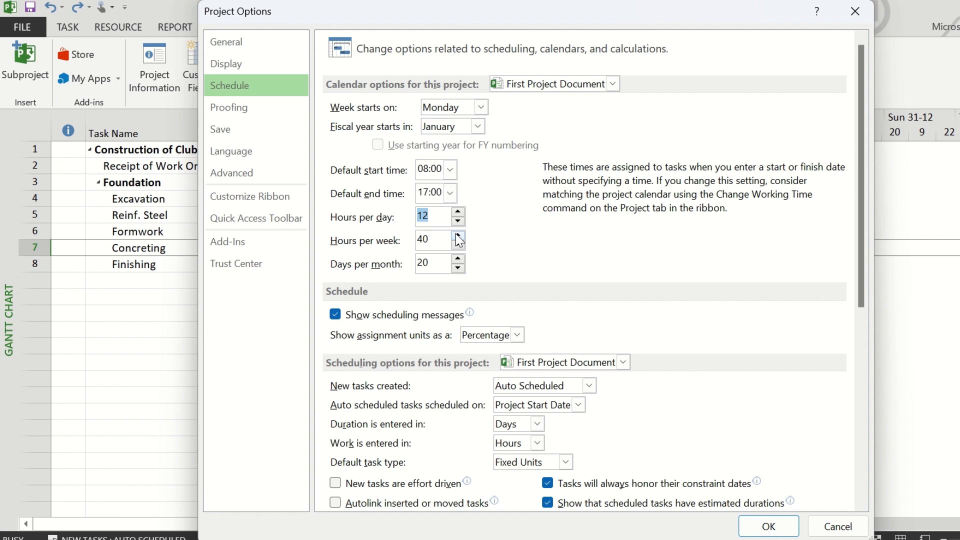
Step: Set Hours per week to 72 and Days per month to 26, with default end time 21:00
{"action": "left_click", "coordinate": [457, 234]}
{"action": "key", "text": "Tab"}
{"action": "type", "text": "26"}
{"action": "double_click", "coordinate": [448, 267]}
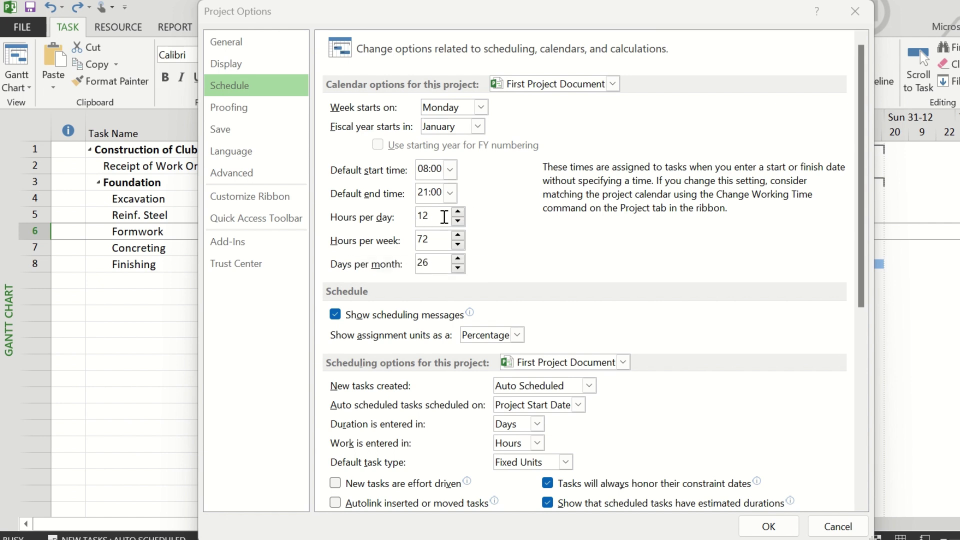
Step: Apply the scheduling options and check the whole-day durations, such as Reinf. Steel's 2 days
{"action": "left_click", "coordinate": [773, 528]}
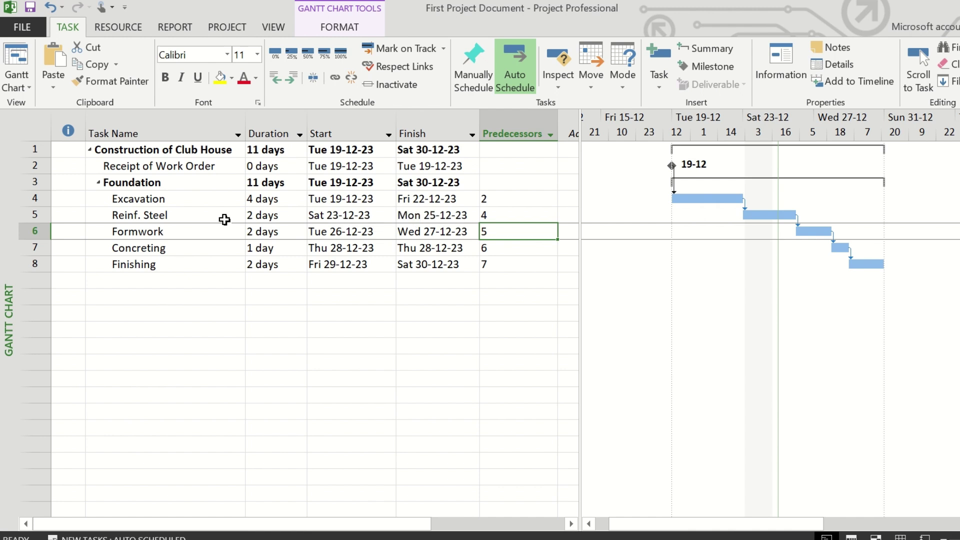
{"action": "left_click", "coordinate": [272, 215]}
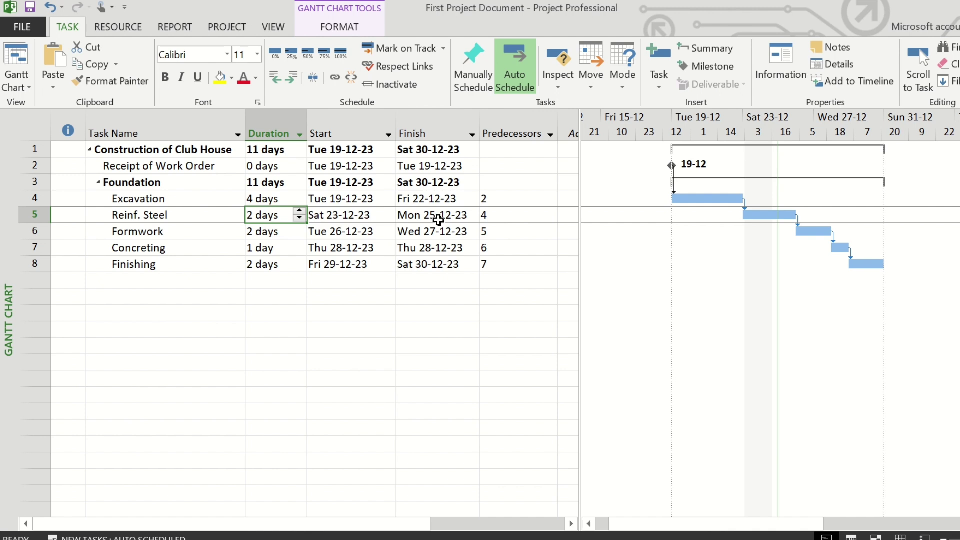
{"action": "left_click", "coordinate": [498, 259]}
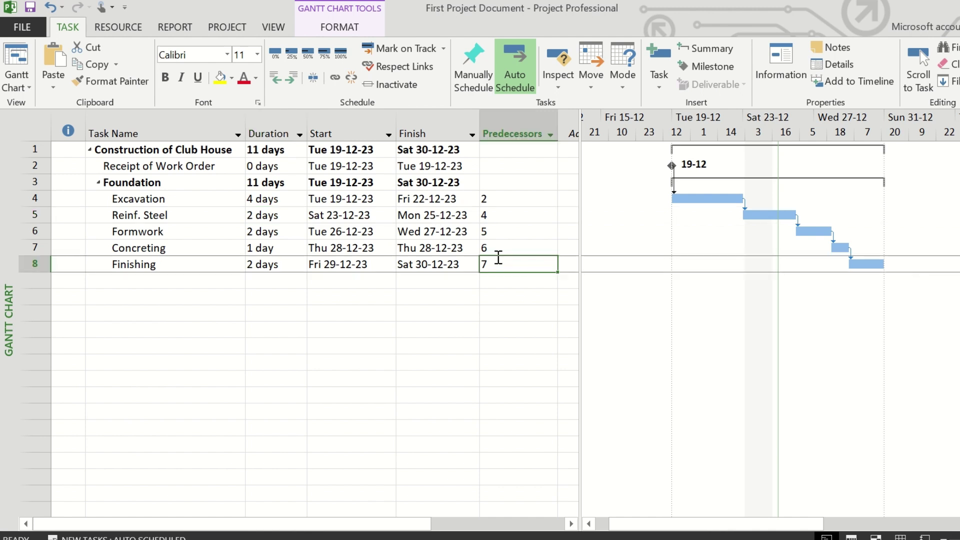